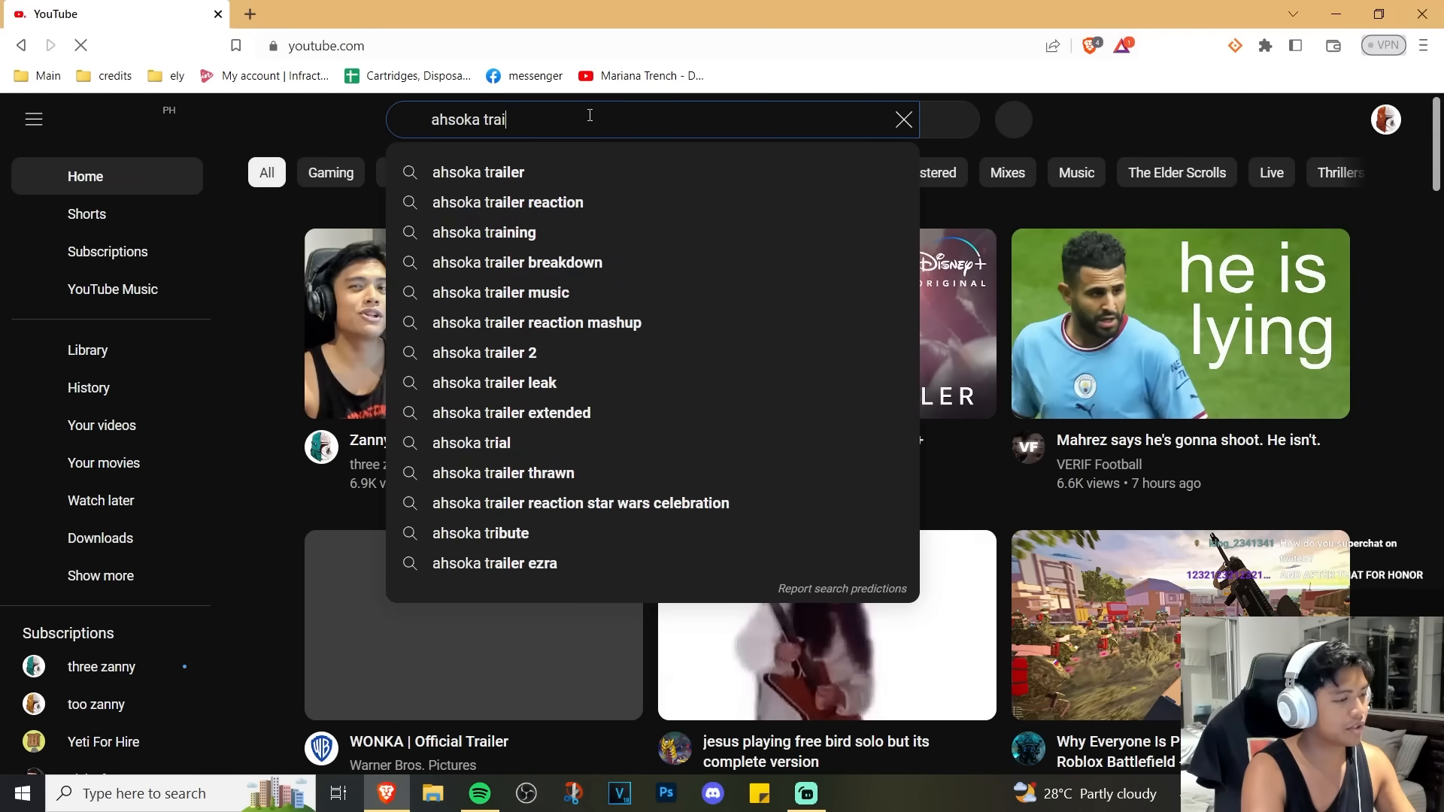
- Search 'ahsoka trailer', watch the Official Trailer and pause it rewound to about 1:35
key("Return")
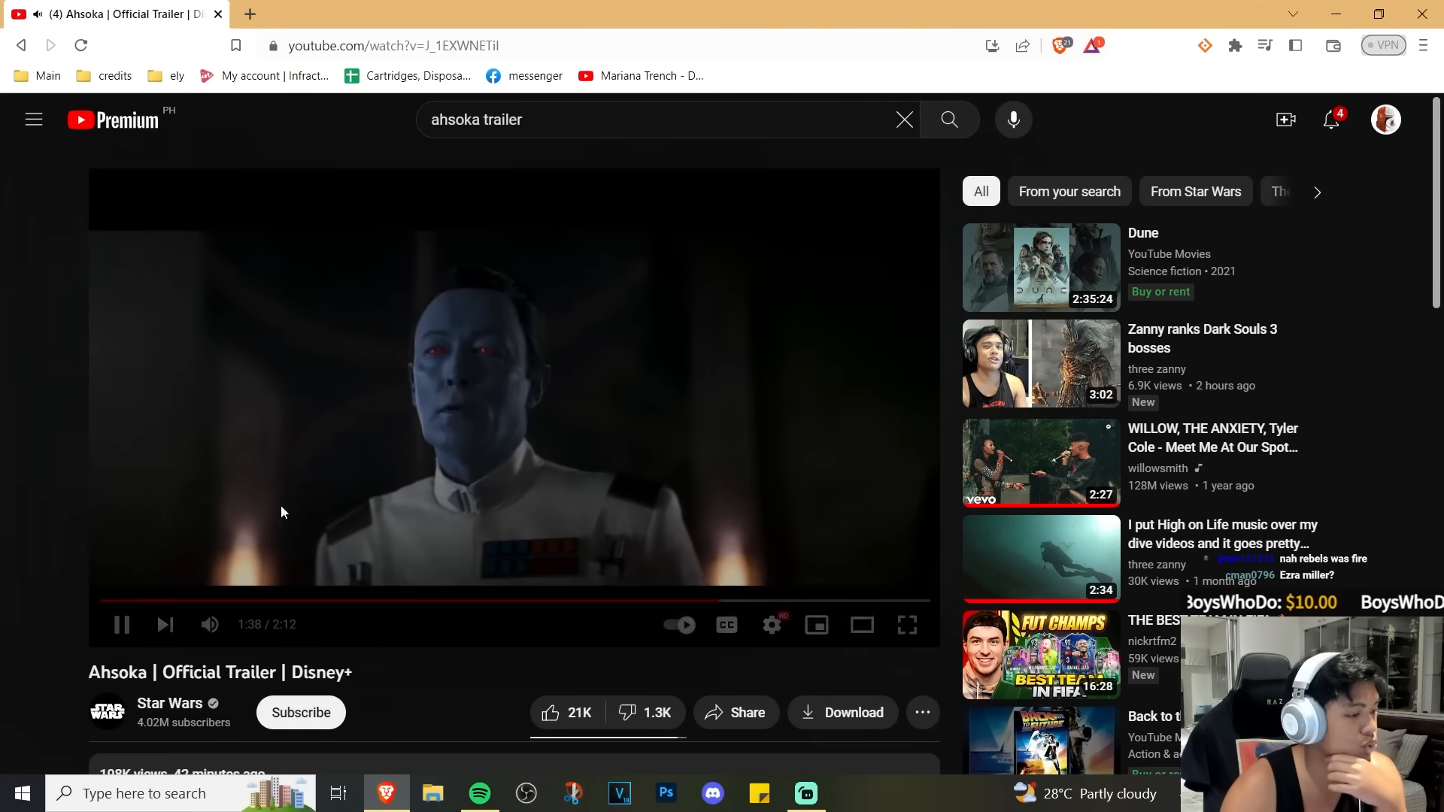
left_click_drag(718, 600, 699, 601)
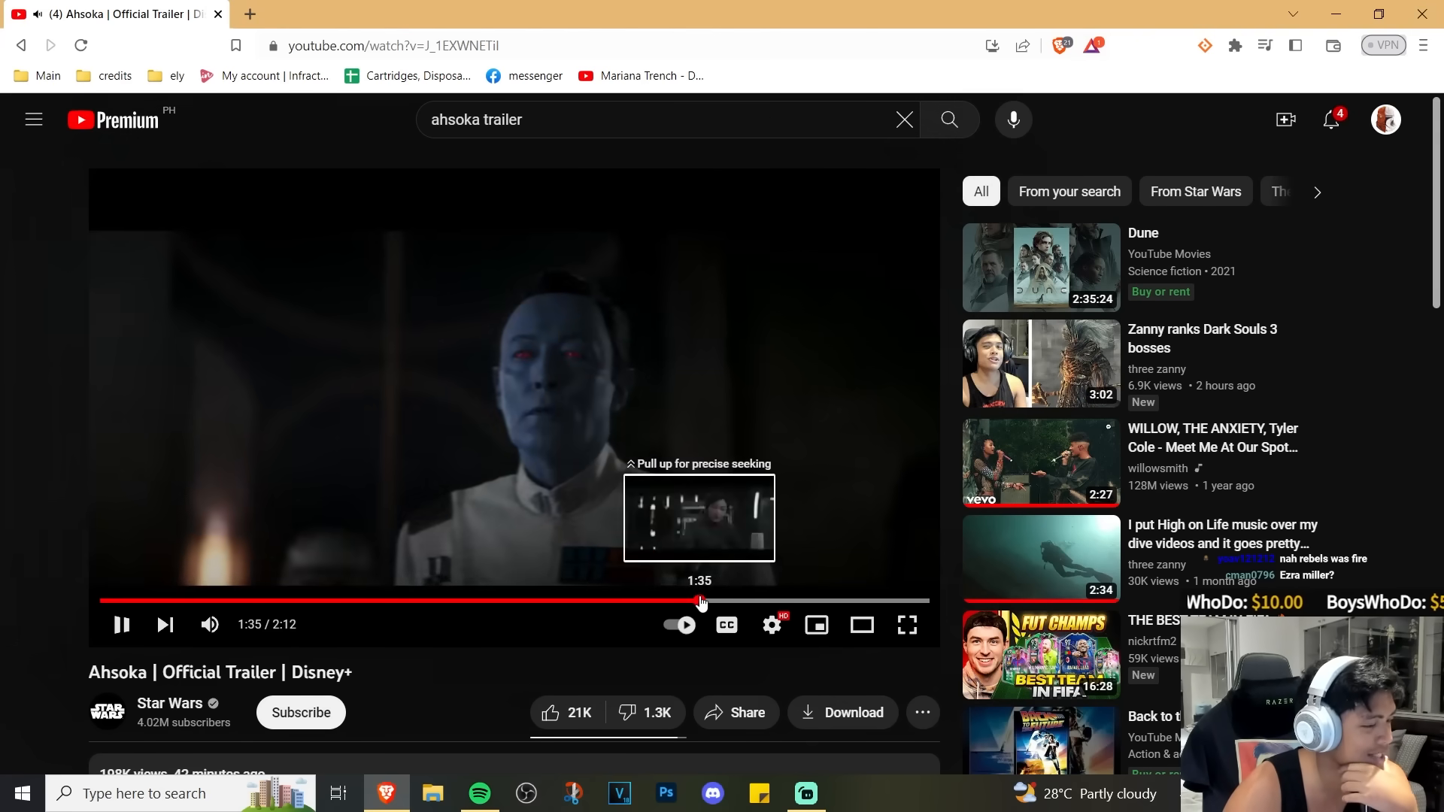
left_click(120, 625)
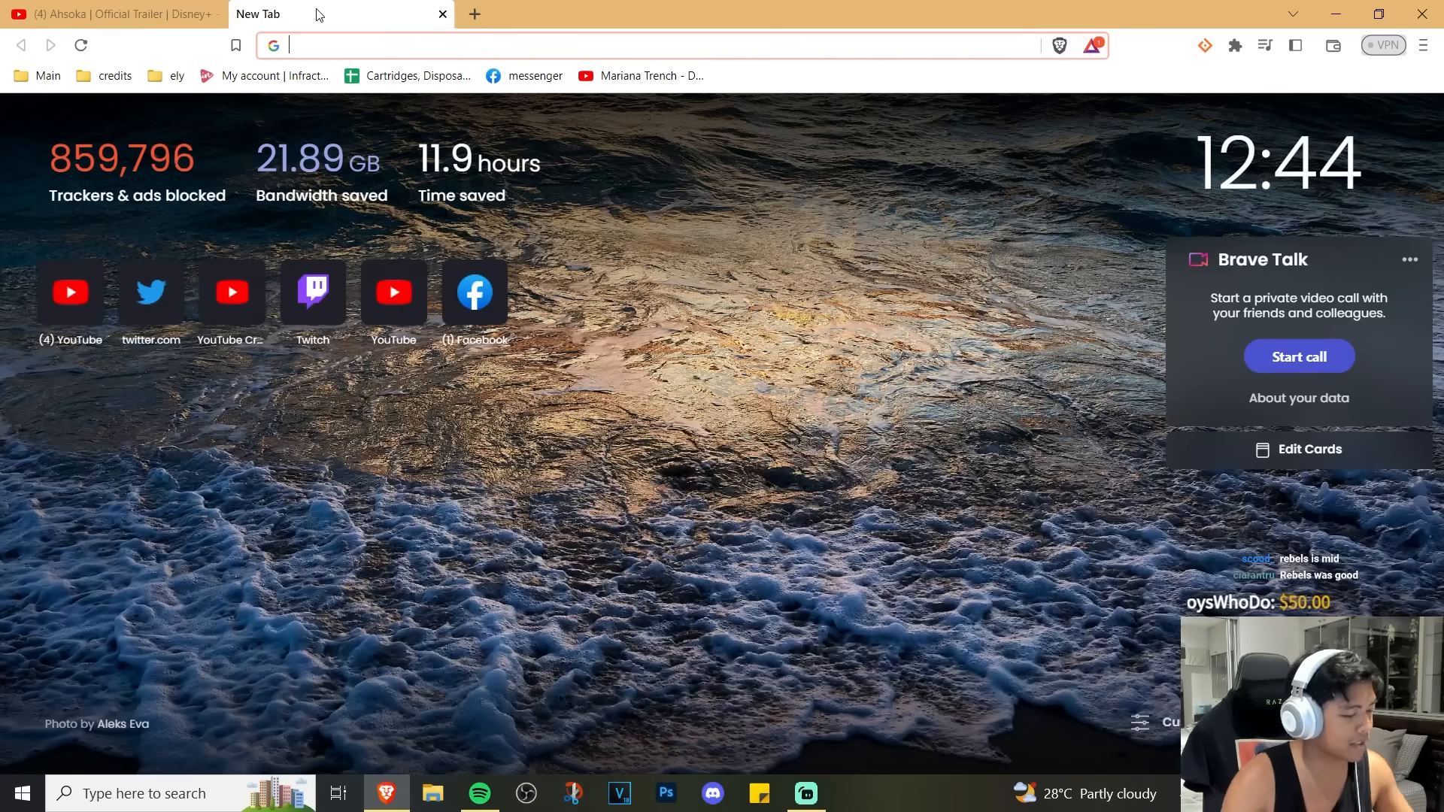
type("ahsoka cast")
key("Return")
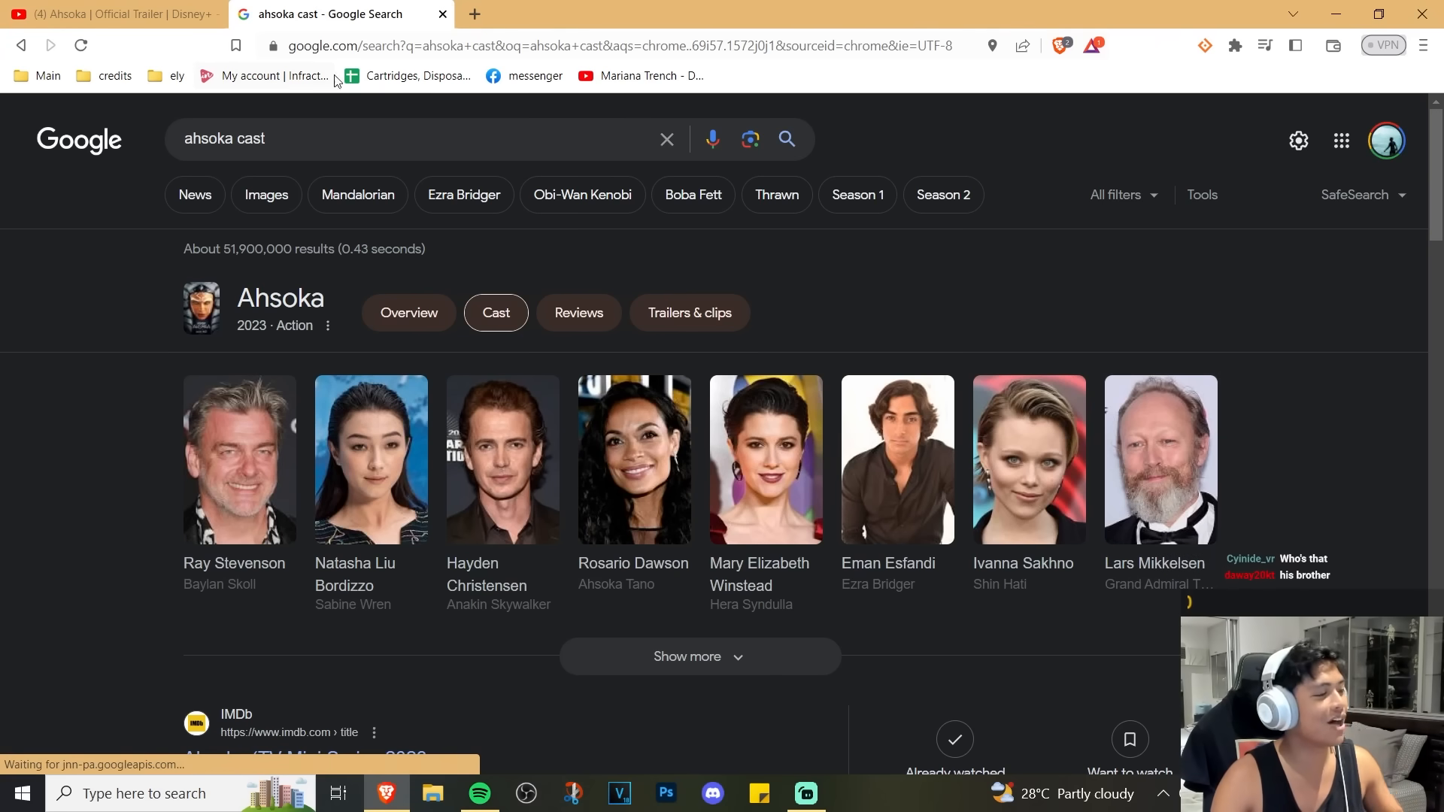
left_click(1162, 463)
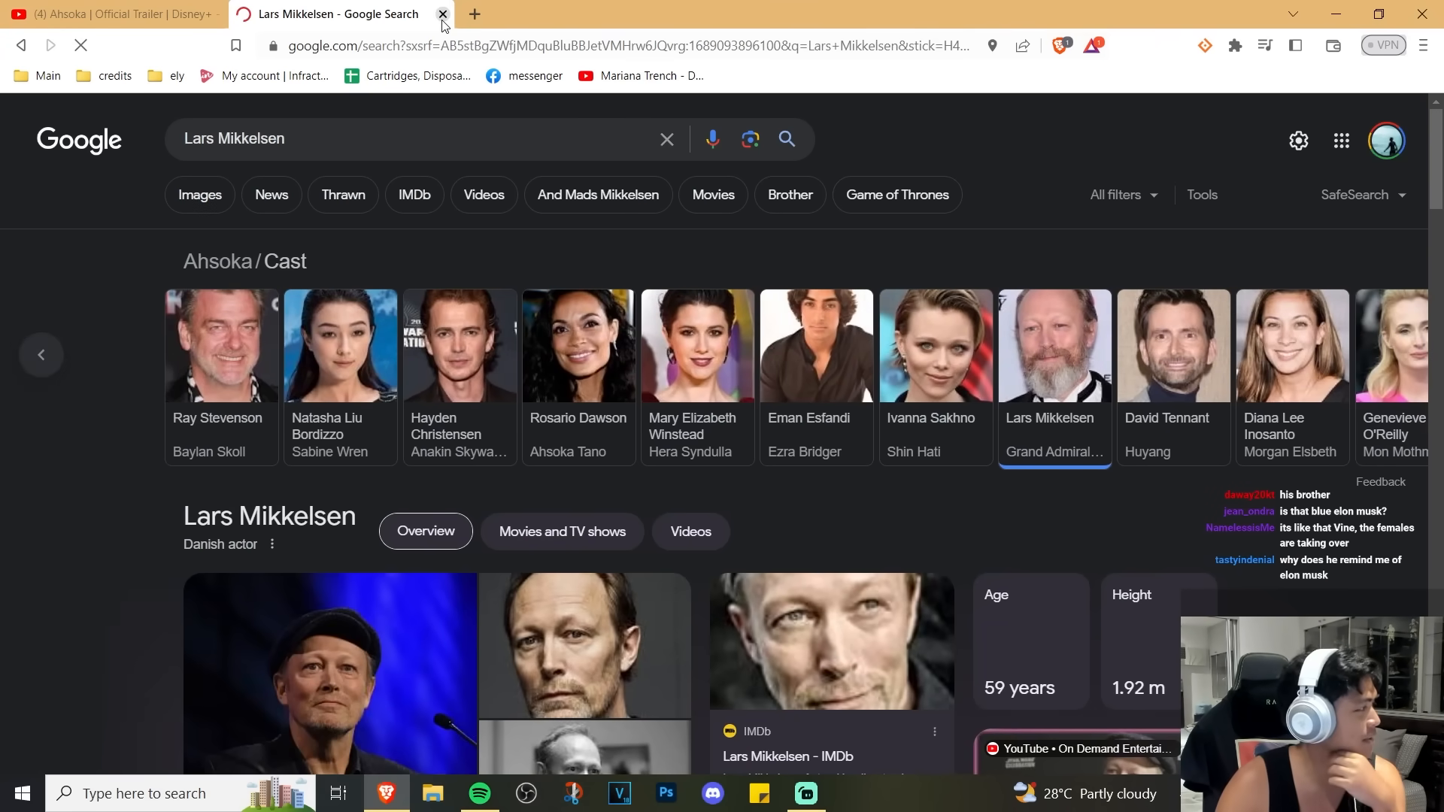
left_click(443, 14)
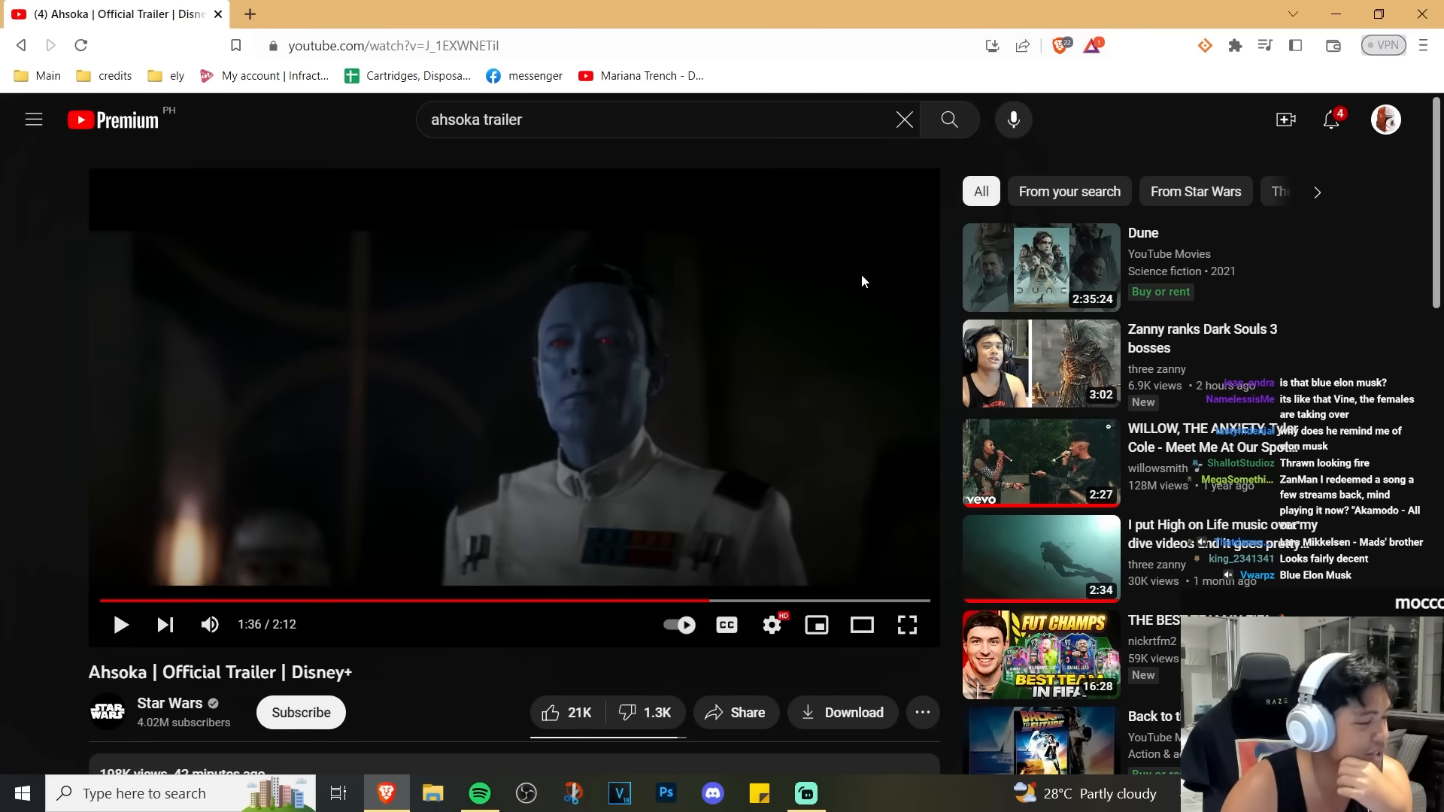
- Resume the paused trailer and let it run to the end
left_click(750, 331)
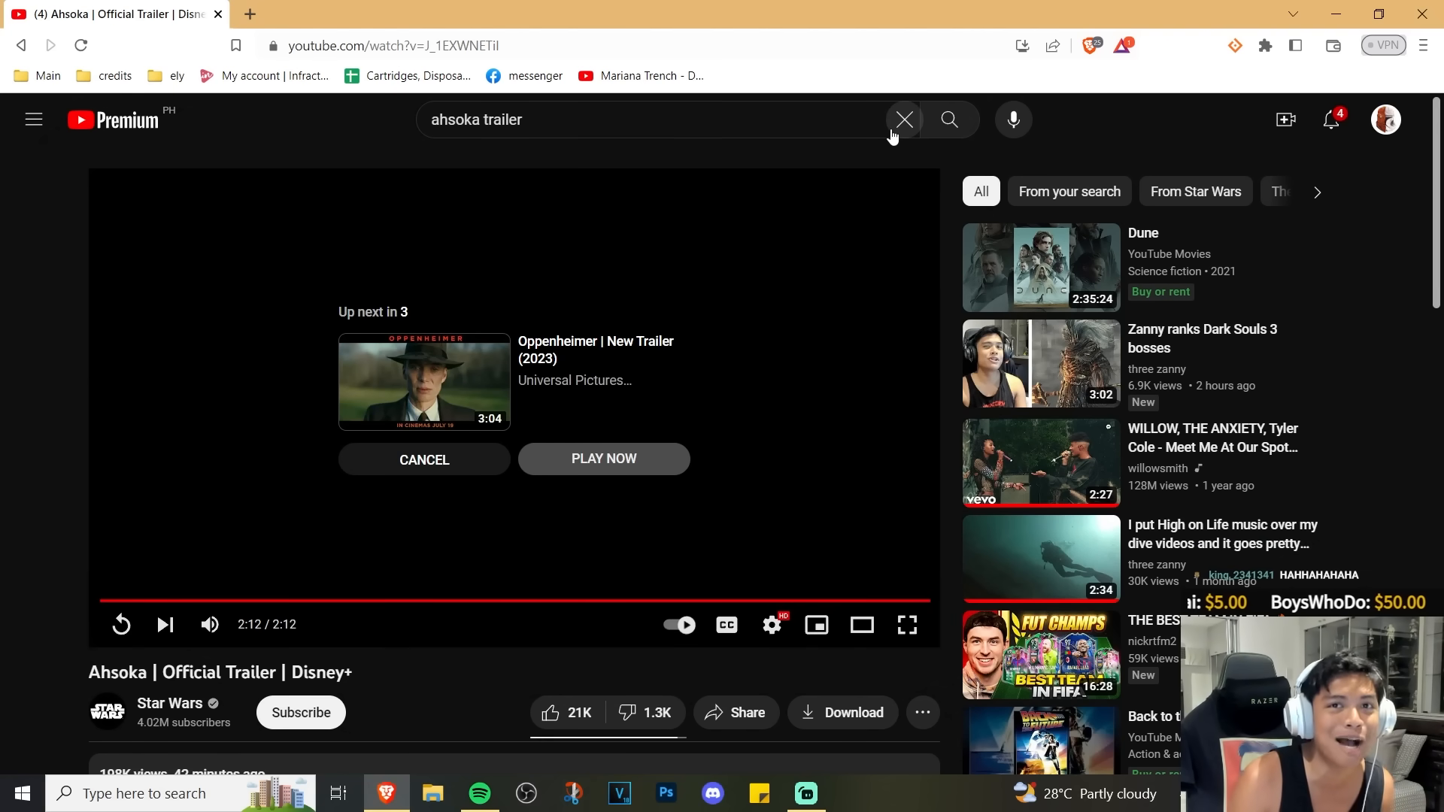
- Replay the trailer, skip ahead to 1:36 and pause there
left_click(548, 519)
mouse_move(513, 601)
left_mouse_down()
mouse_move(730, 605)
mouse_move(705, 601)
left_mouse_up()
left_click(668, 384)
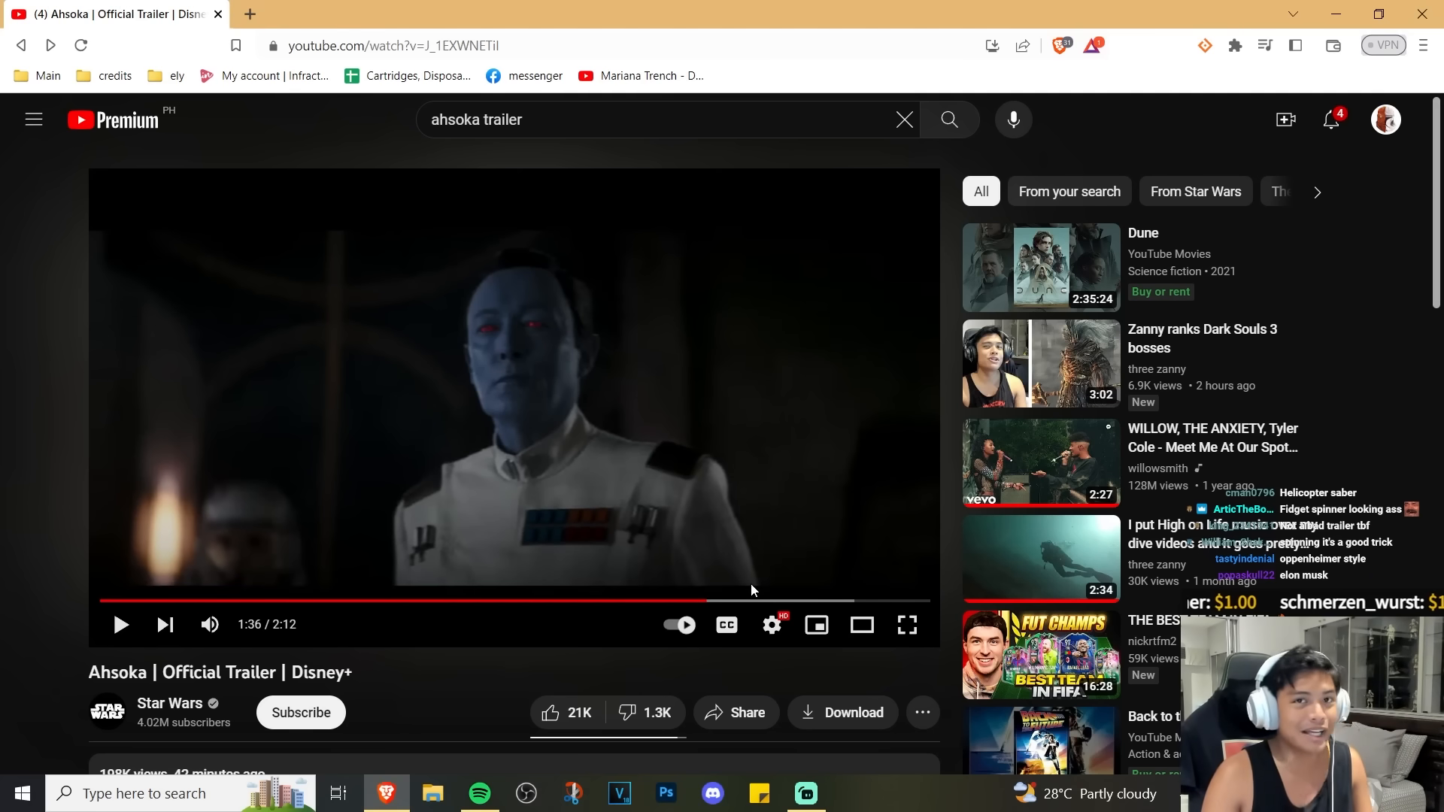
- Seek to 1:07, then 1:19, then 1:22 on the ON AUGUST 23 title card
left_click(525, 601)
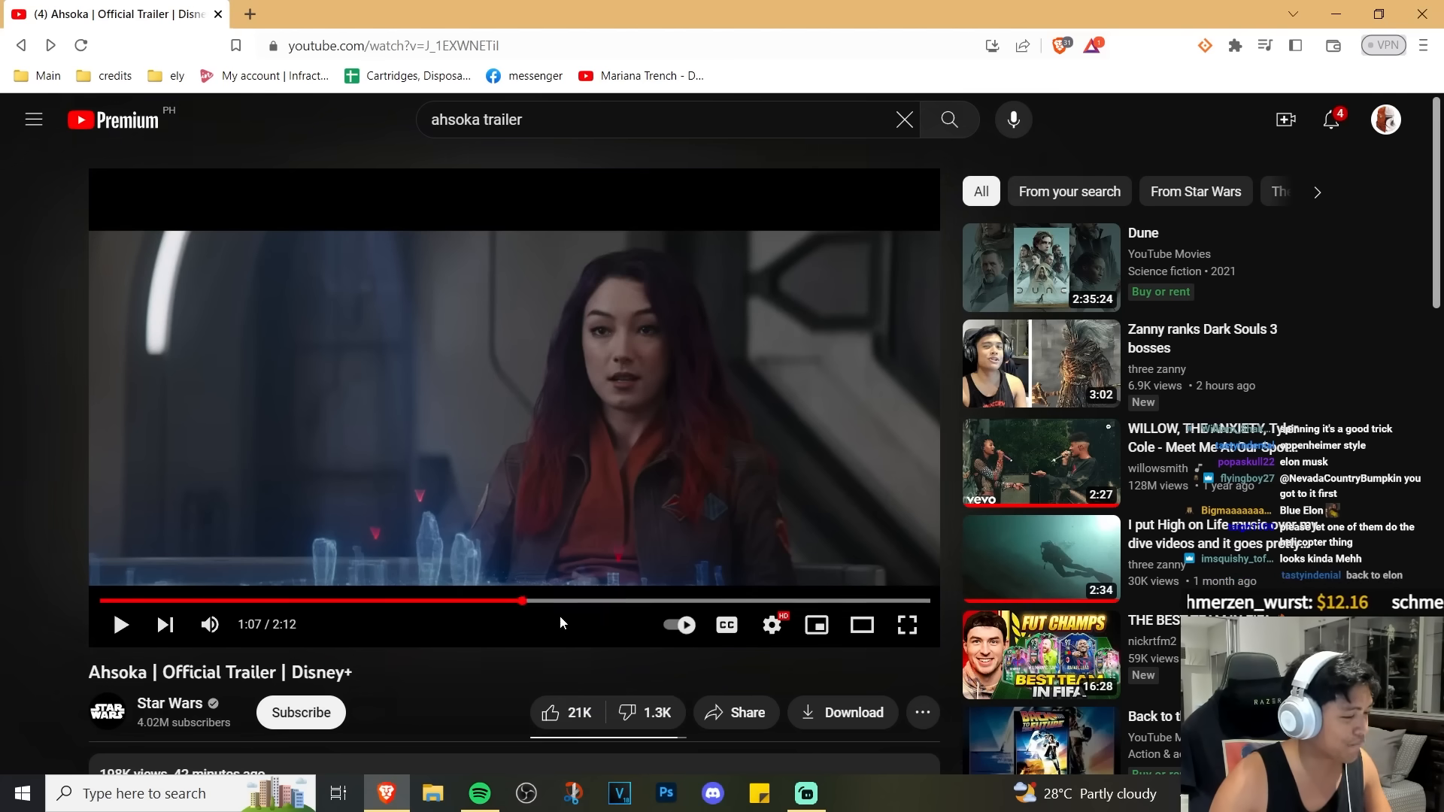
left_click(599, 602)
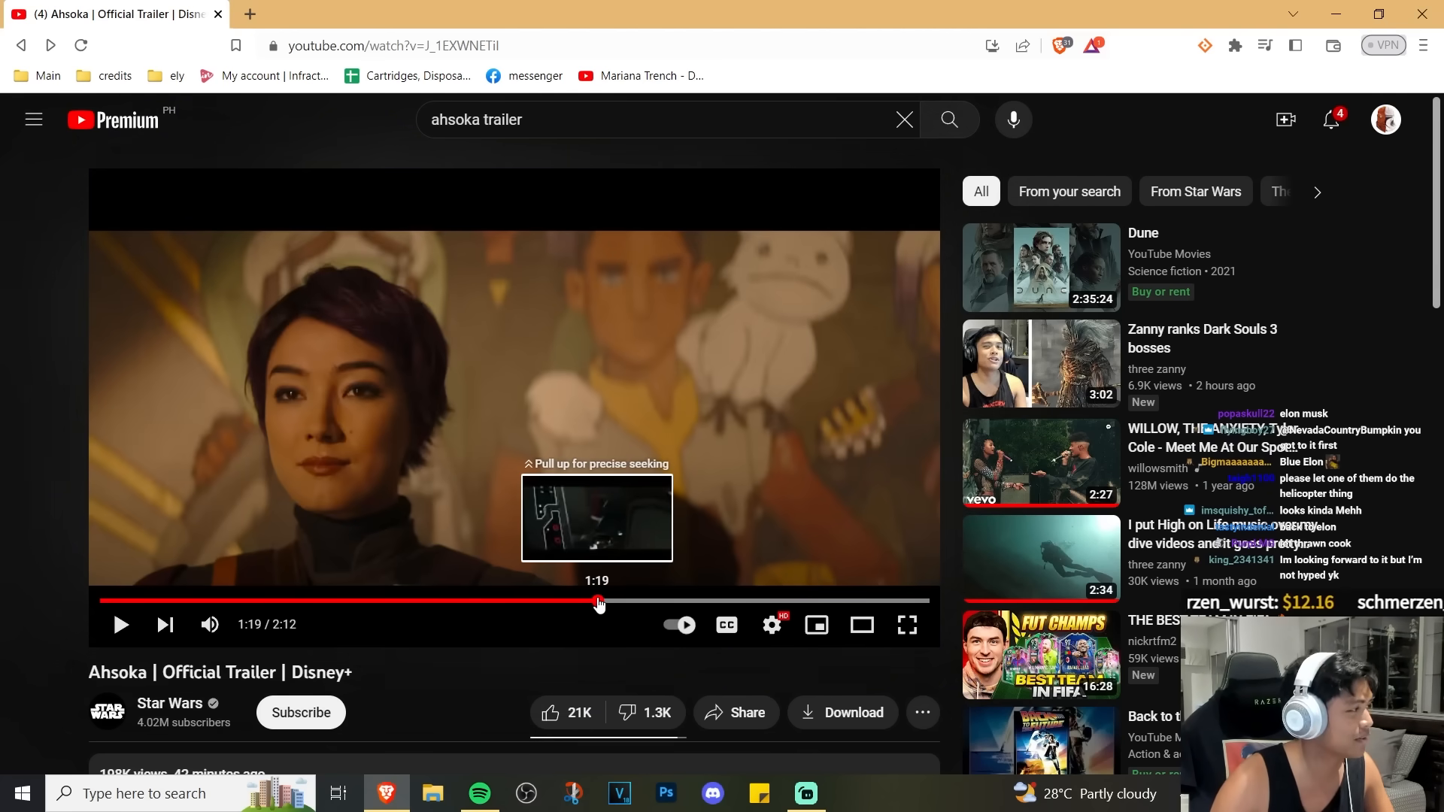
left_click(623, 600)
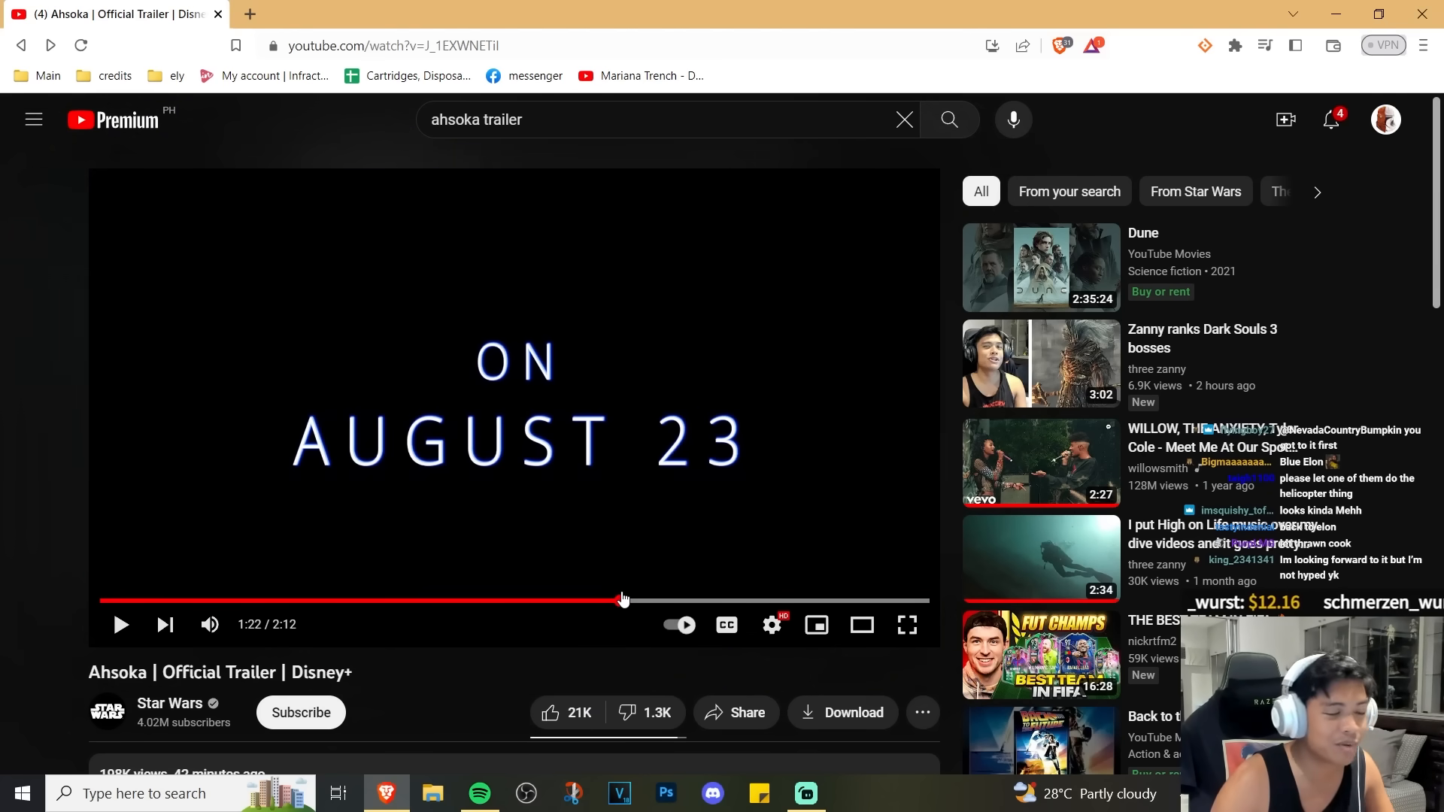